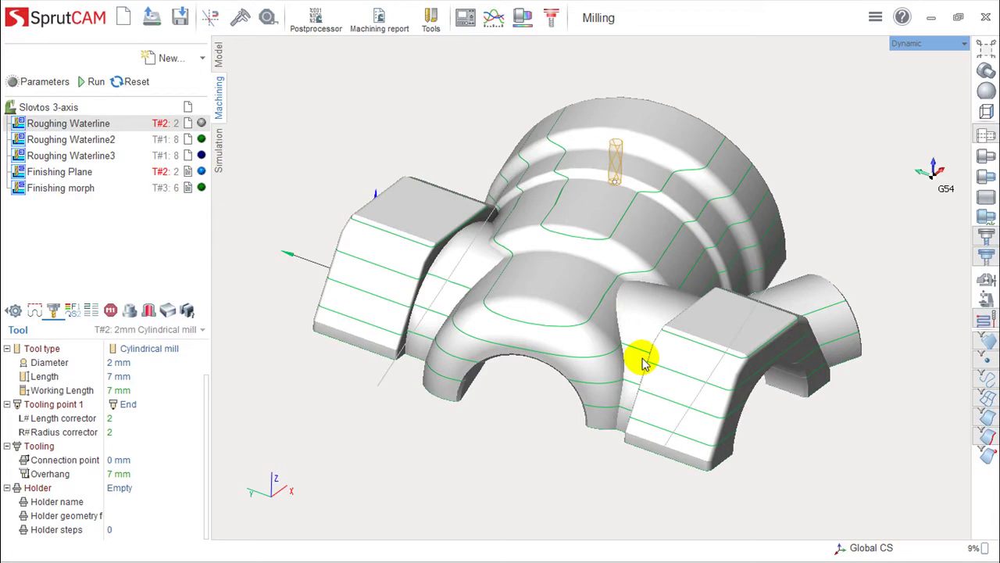
Orbit and zoom the part to inspect it from several angles.
{"action": "middle_click_drag", "start_coordinate": [643, 357], "coordinate": [645, 354]}
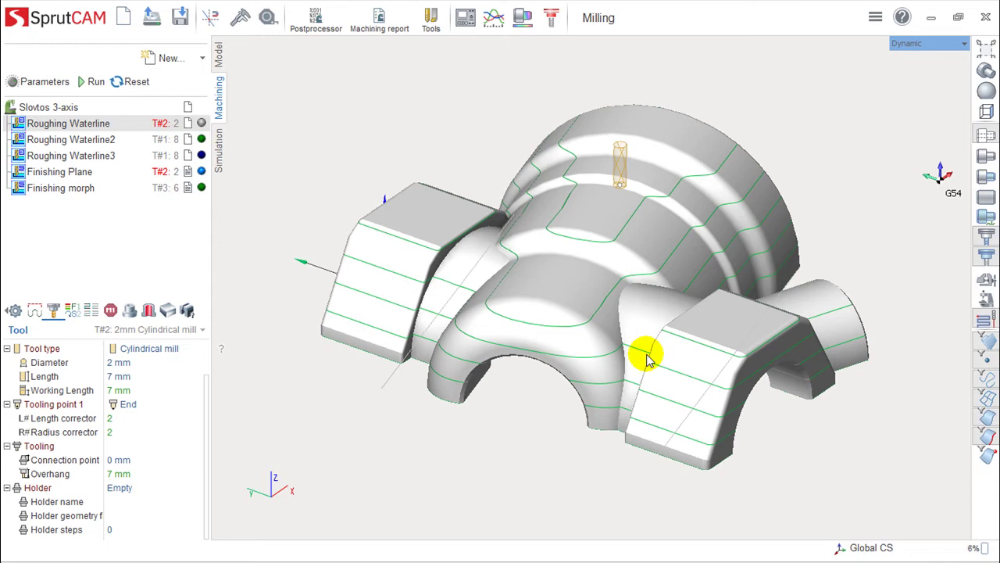
{"action": "scroll", "coordinate": [622, 245], "scroll_direction": "down", "scroll_amount": 2}
{"action": "scroll", "coordinate": [617, 249], "scroll_direction": "up", "scroll_amount": 2}
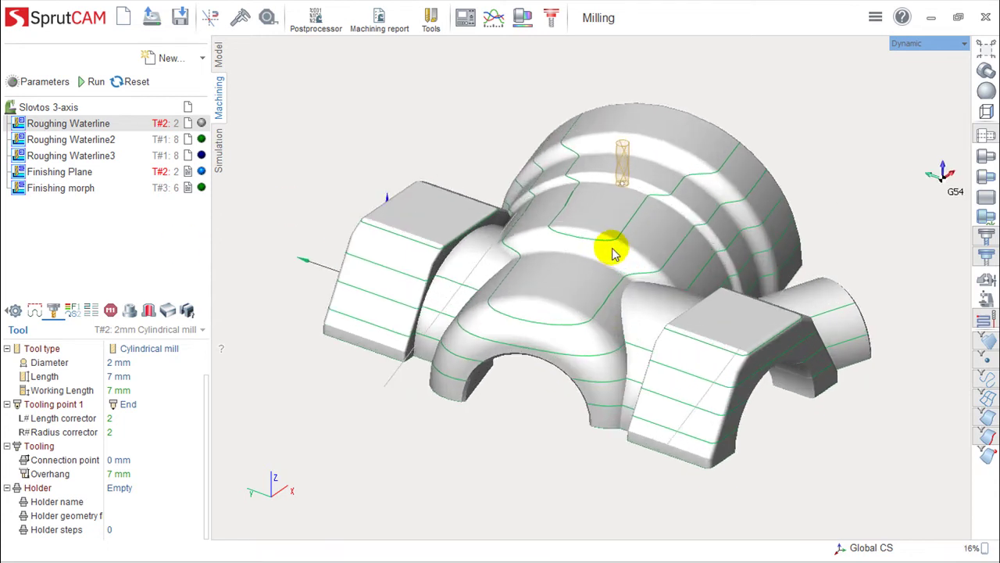
{"action": "mouse_move", "coordinate": [613, 253]}
{"action": "left_mouse_down"}
{"action": "mouse_move", "coordinate": [592, 253]}
{"action": "mouse_move", "coordinate": [599, 239]}
{"action": "mouse_move", "coordinate": [606, 247]}
{"action": "left_mouse_up"}
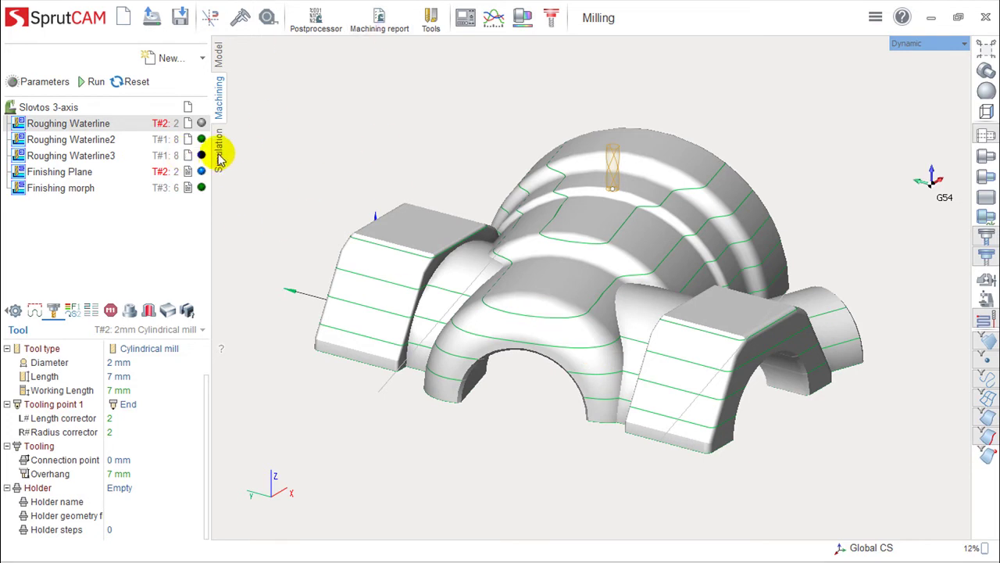
In Simulation, expand Finishing Plane's moves and briefly open a String D=-63.191 pass.
{"action": "left_click", "coordinate": [218, 153]}
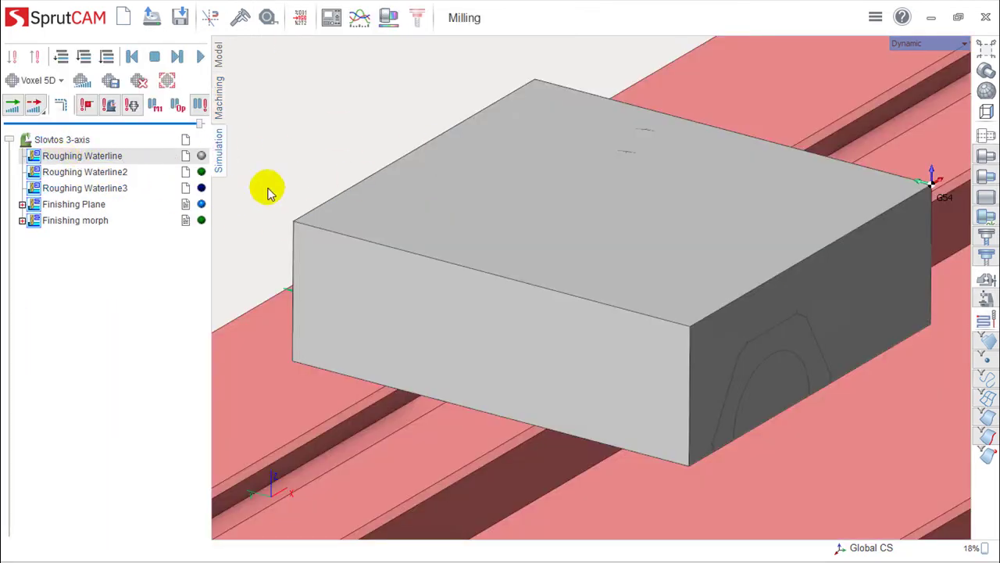
{"action": "left_click", "coordinate": [22, 205]}
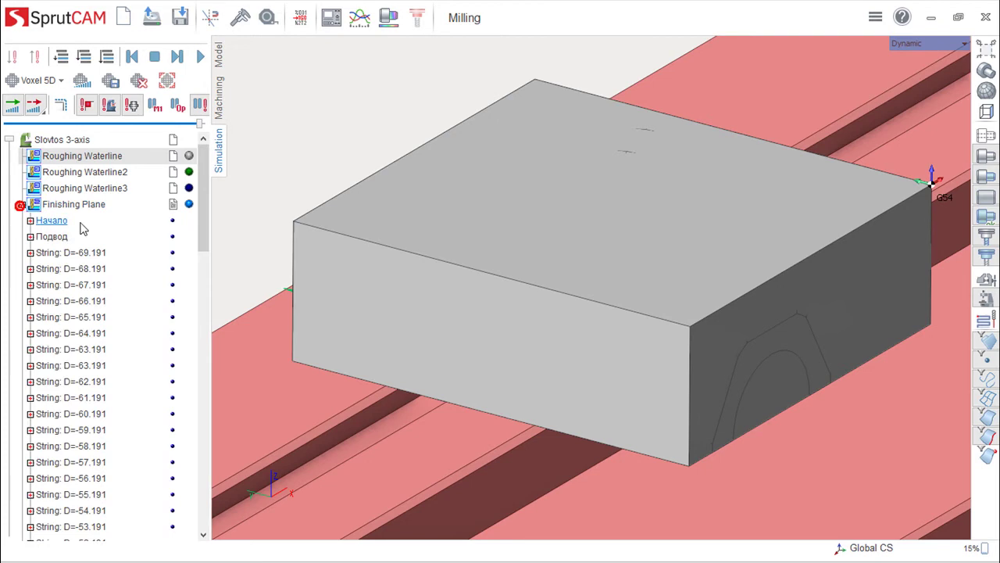
{"action": "left_click", "coordinate": [29, 365]}
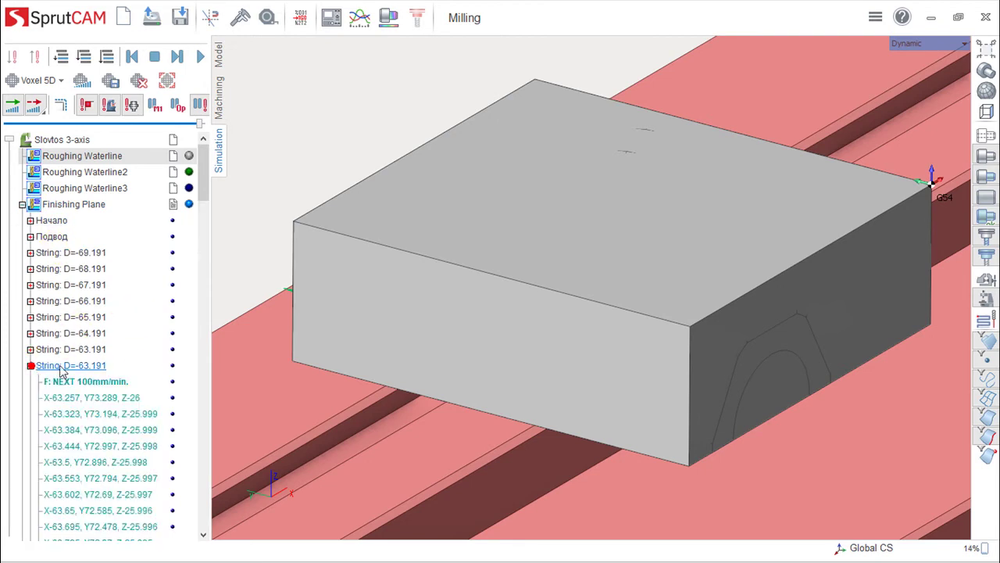
{"action": "left_click", "coordinate": [30, 365]}
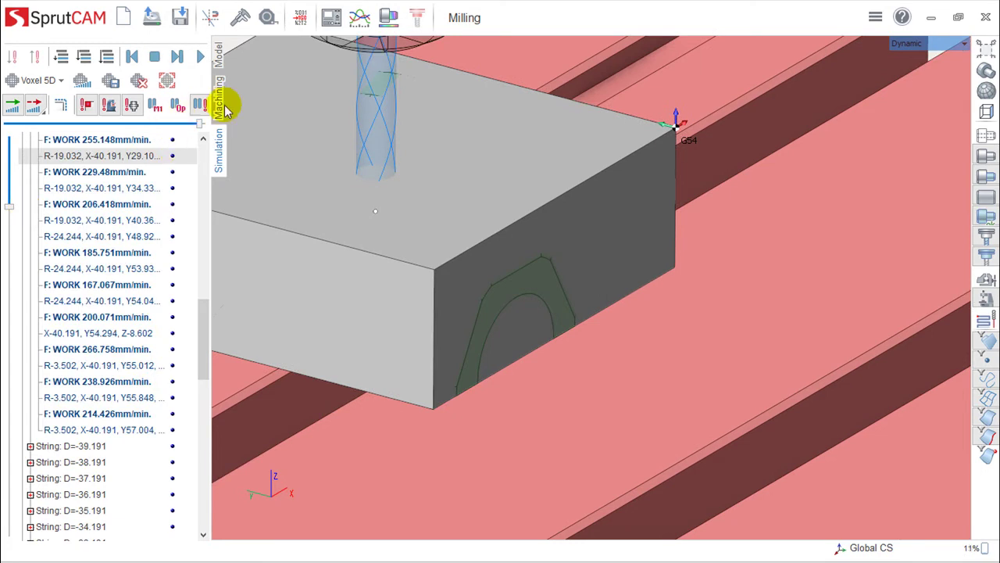
Back in Machining, orbit to inspect the Finishing Plane toolpath, then launch NC-program generation.
{"action": "left_click", "coordinate": [221, 100]}
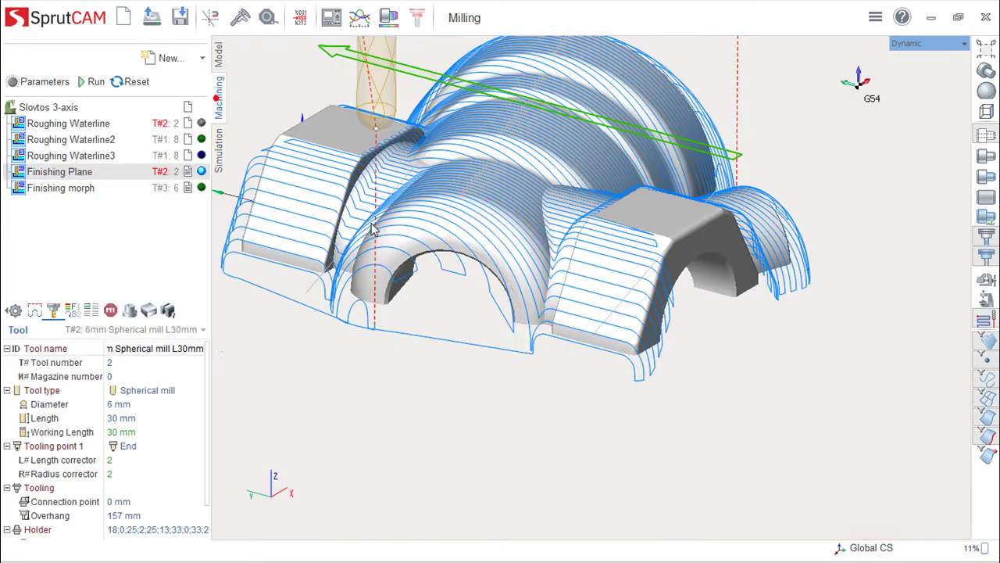
{"action": "left_click_drag", "start_coordinate": [446, 279], "coordinate": [559, 295]}
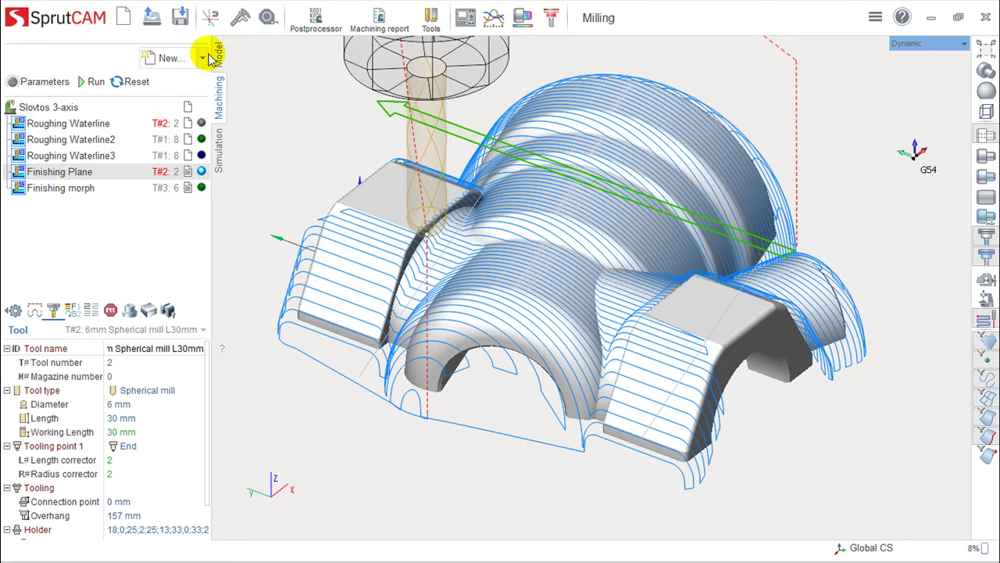
{"action": "left_click", "coordinate": [314, 17]}
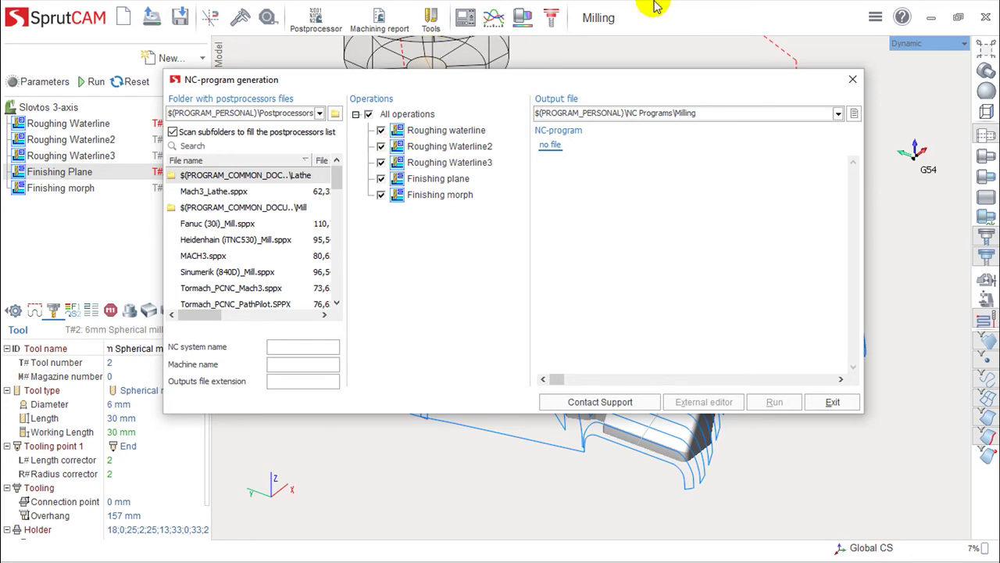
Select the Heidenhain (iTNC530)_Mill.sppx postprocessor with output Milling.h and run generation.
{"action": "left_click", "coordinate": [854, 78]}
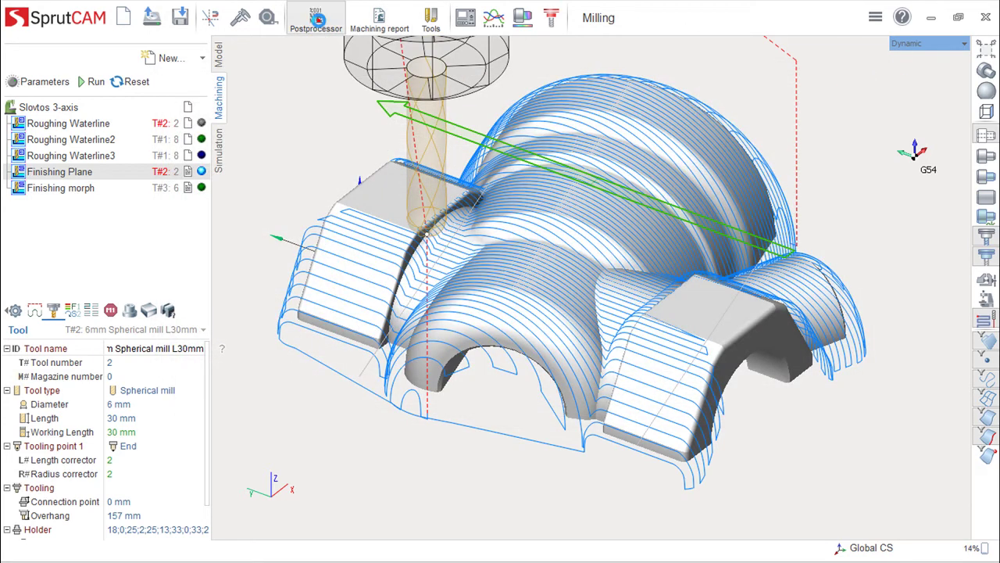
{"action": "left_click", "coordinate": [316, 18]}
{"action": "mouse_move", "coordinate": [336, 177]}
{"action": "left_mouse_down"}
{"action": "mouse_move", "coordinate": [331, 315]}
{"action": "mouse_move", "coordinate": [336, 170]}
{"action": "left_mouse_up"}
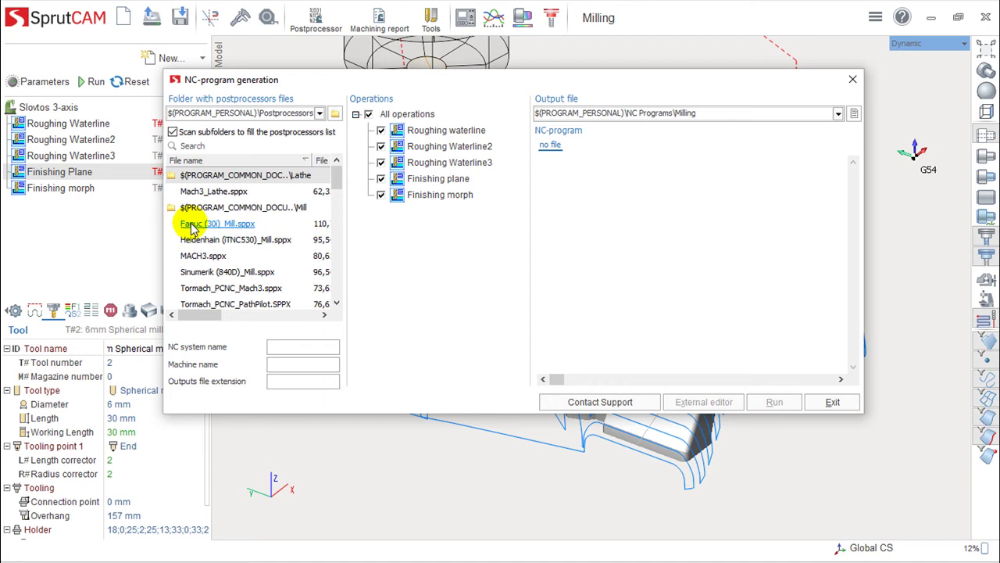
{"action": "left_click", "coordinate": [194, 239]}
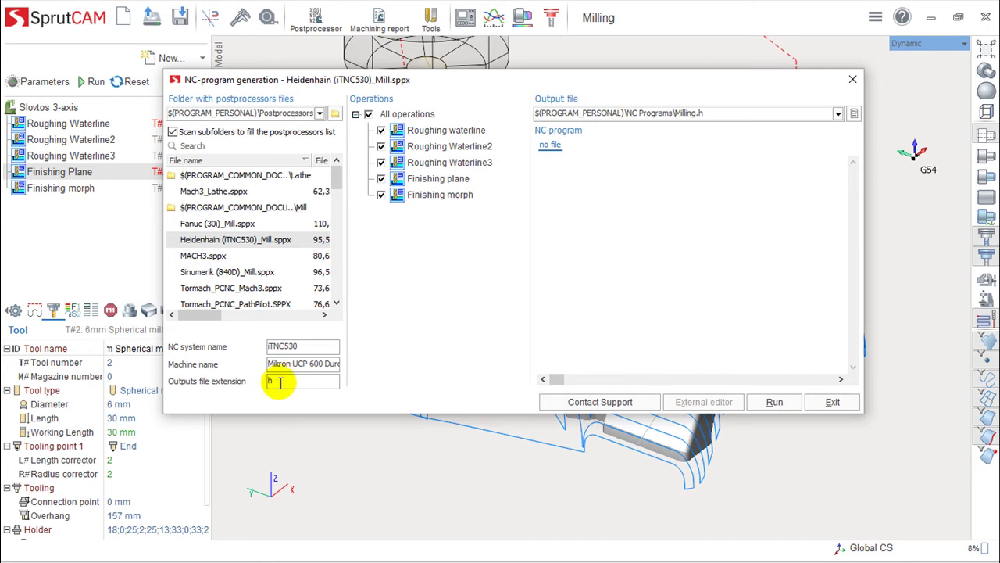
{"action": "left_click", "coordinate": [774, 402]}
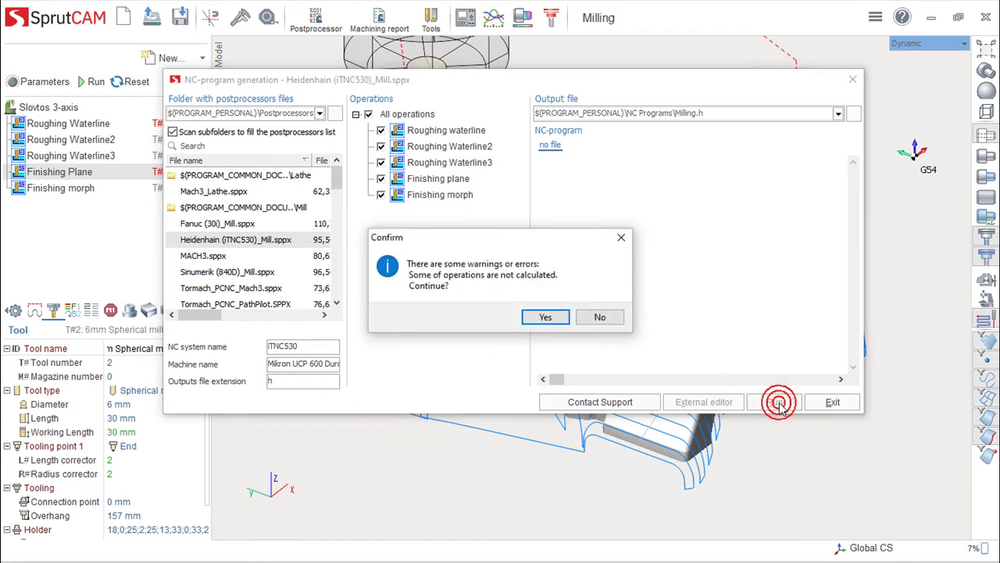
Accept the warning, overwrite Milling.h, review the Heidenhain code, then close Notepad and the generator.
{"action": "left_click", "coordinate": [543, 316]}
{"action": "left_click", "coordinate": [539, 332]}
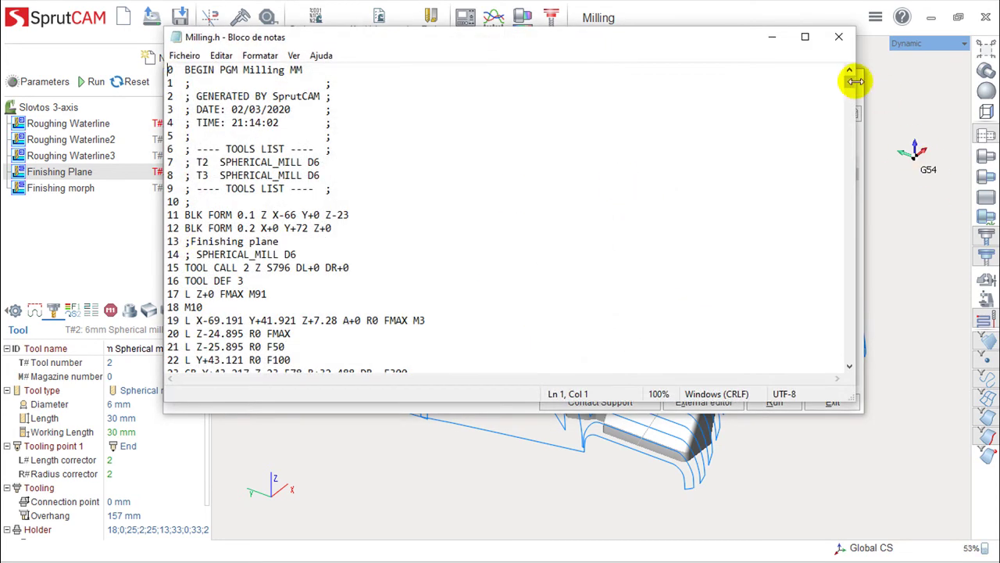
{"action": "left_click_drag", "start_coordinate": [850, 81], "coordinate": [853, 44]}
{"action": "left_click", "coordinate": [839, 37]}
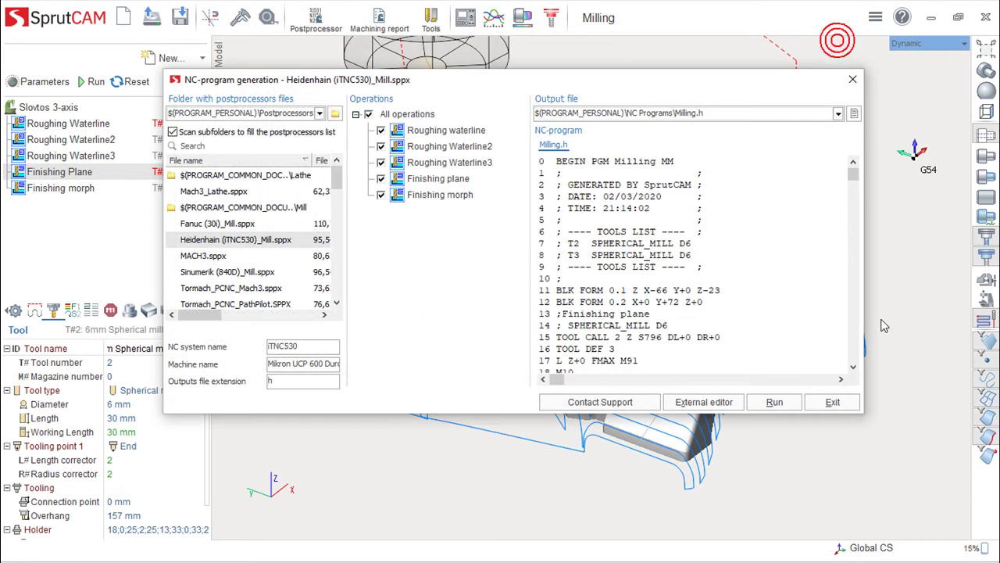
{"action": "left_click", "coordinate": [833, 402]}
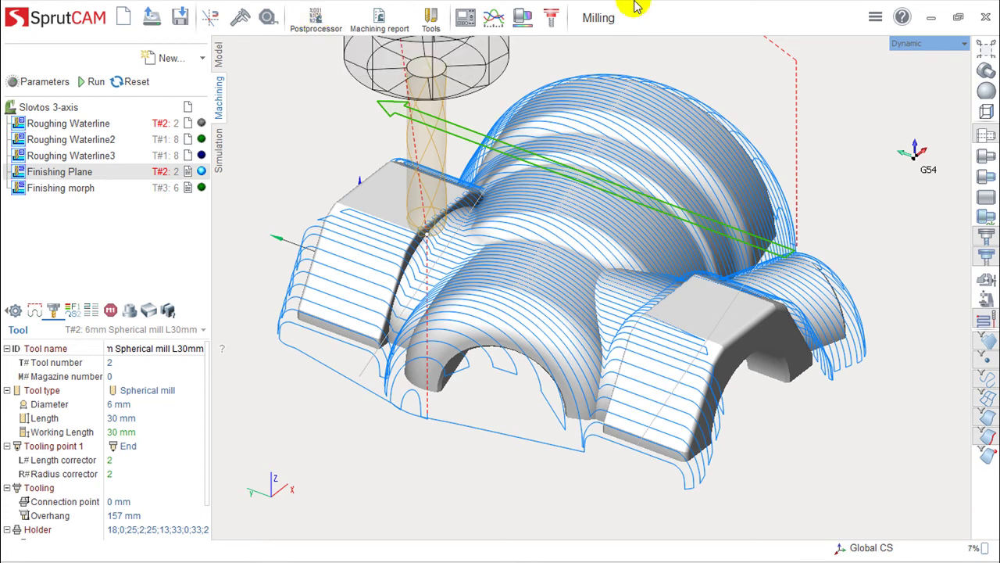
Start Postprocessors generator from the utilities menu, accepting the uncalculated-operations warning.
{"action": "left_click", "coordinate": [876, 17]}
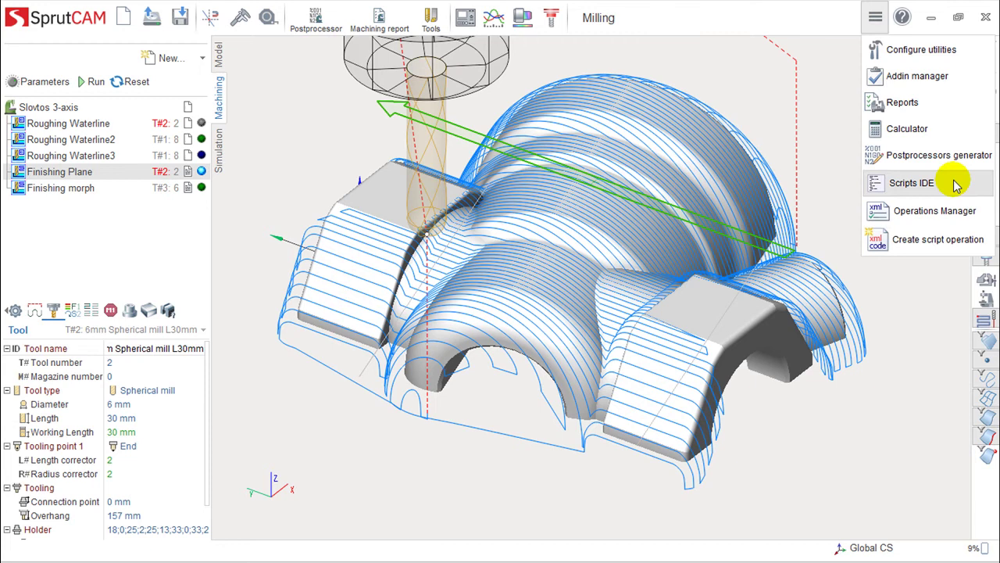
{"action": "left_click", "coordinate": [875, 18]}
{"action": "left_click", "coordinate": [875, 17]}
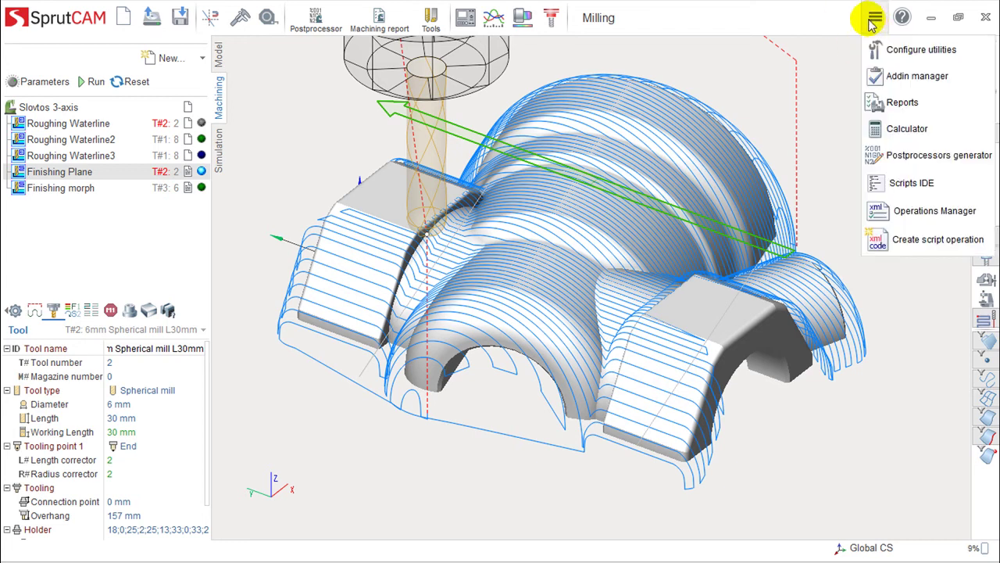
{"action": "left_click", "coordinate": [914, 157]}
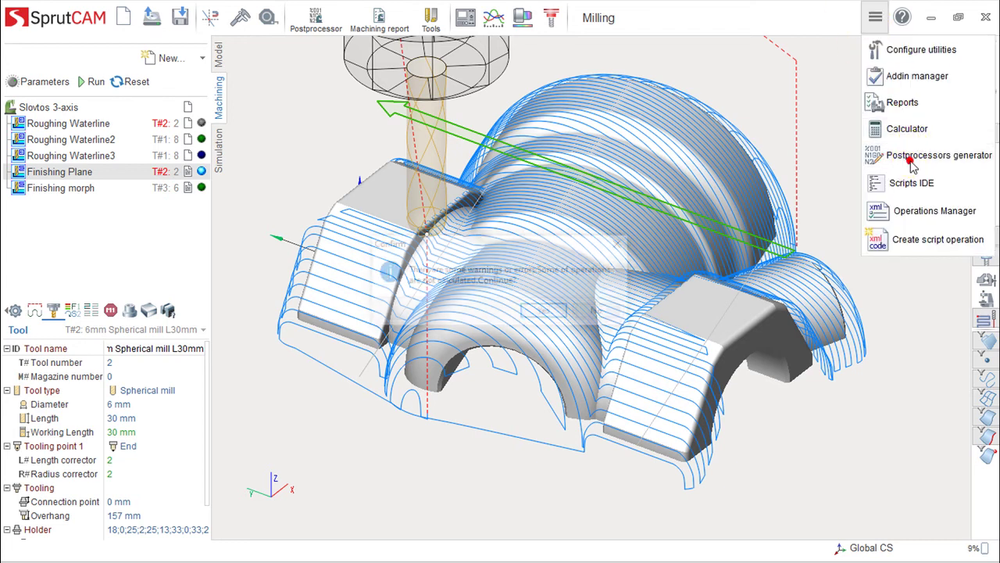
{"action": "left_click", "coordinate": [539, 314]}
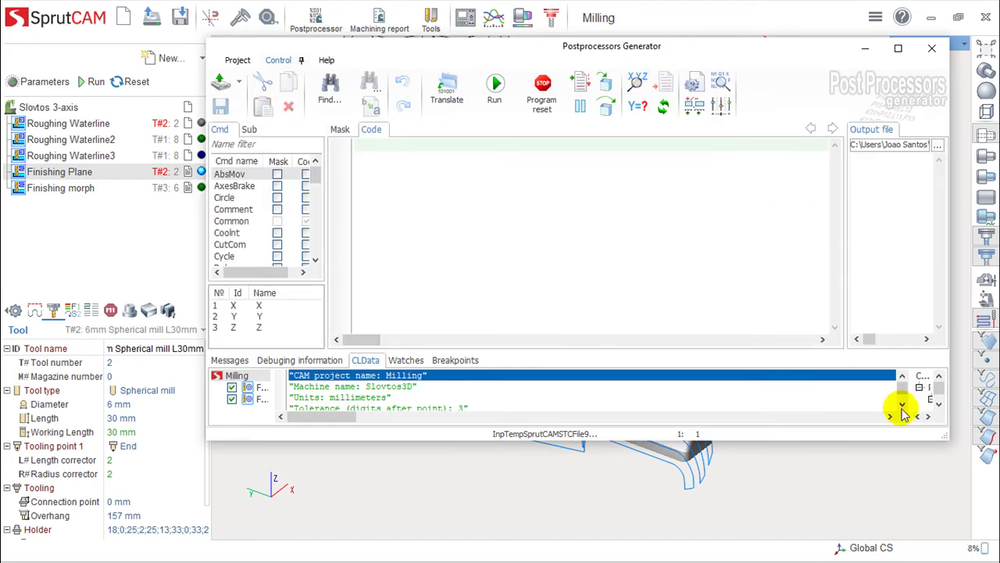
Resize and shift the generator window left, widen the command list, and enlarge the CLData panel.
{"action": "left_click_drag", "start_coordinate": [947, 438], "coordinate": [974, 518]}
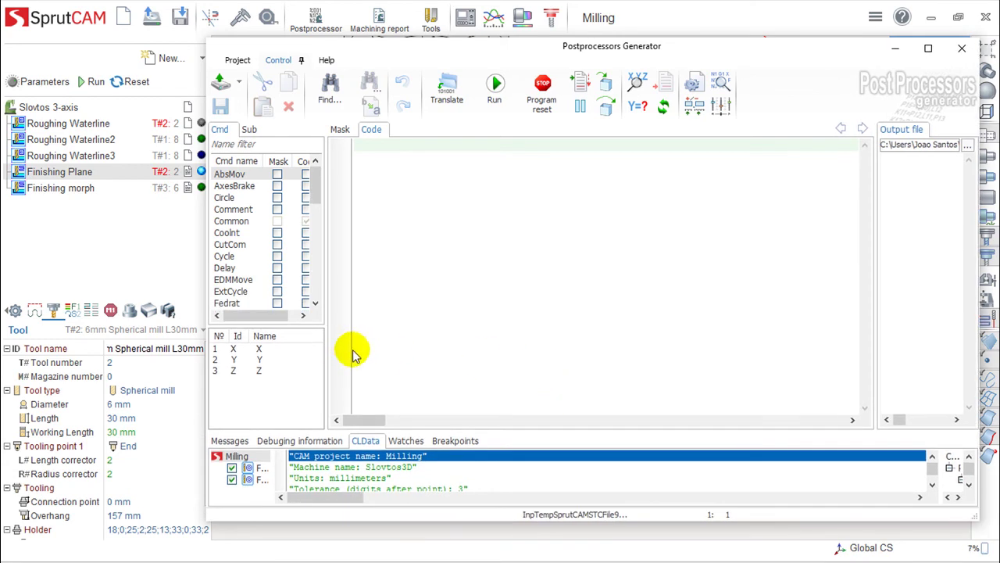
{"action": "left_click_drag", "start_coordinate": [326, 343], "coordinate": [365, 344]}
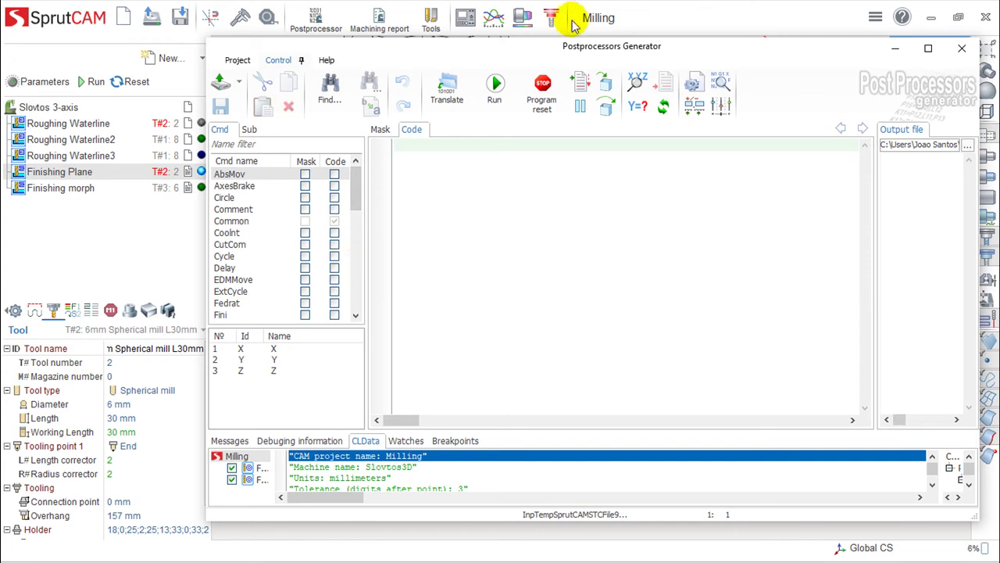
{"action": "left_click_drag", "start_coordinate": [715, 48], "coordinate": [651, 34]}
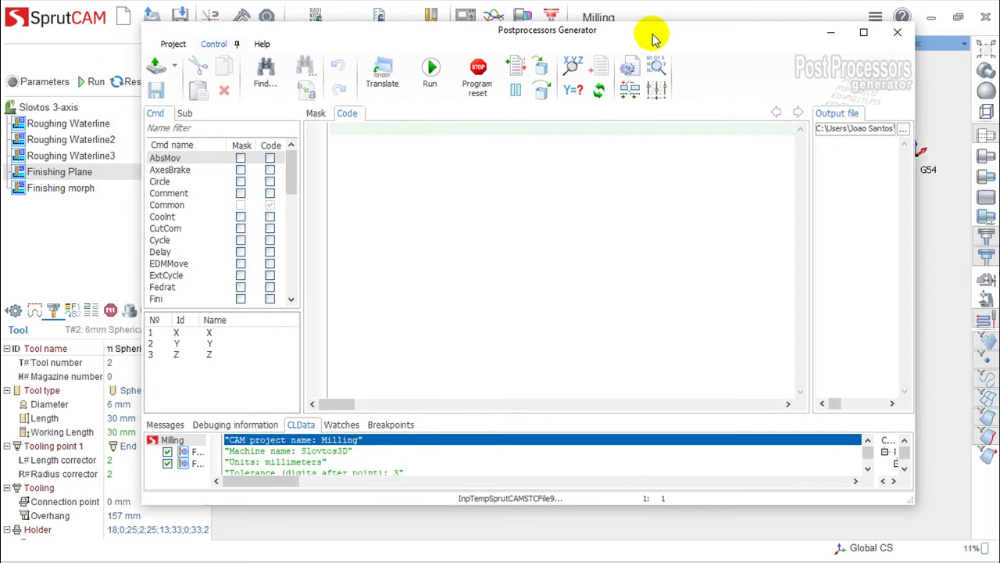
{"action": "mouse_move", "coordinate": [293, 183]}
{"action": "left_mouse_down"}
{"action": "mouse_move", "coordinate": [286, 302]}
{"action": "mouse_move", "coordinate": [286, 167]}
{"action": "left_mouse_up"}
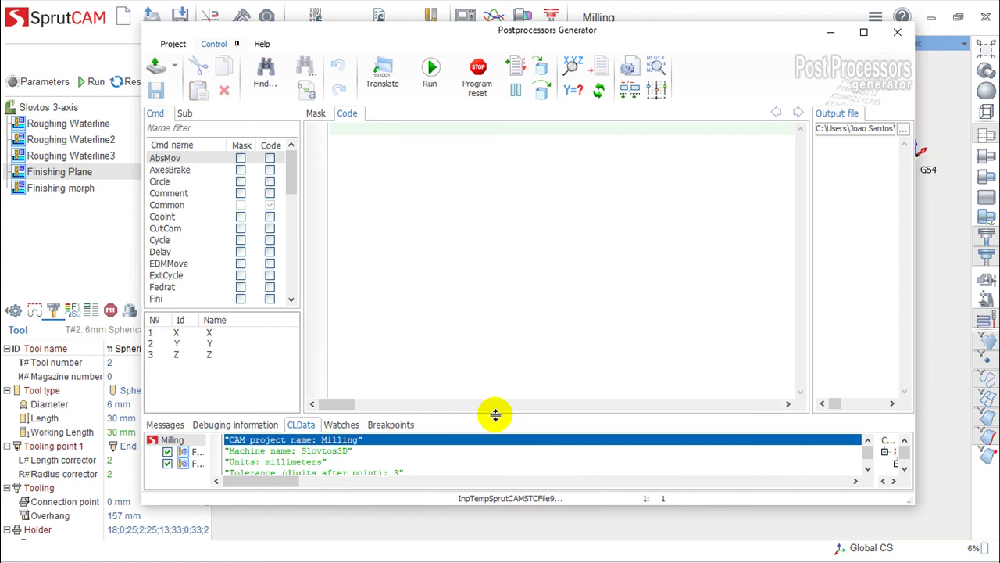
{"action": "left_click_drag", "start_coordinate": [496, 415], "coordinate": [500, 364]}
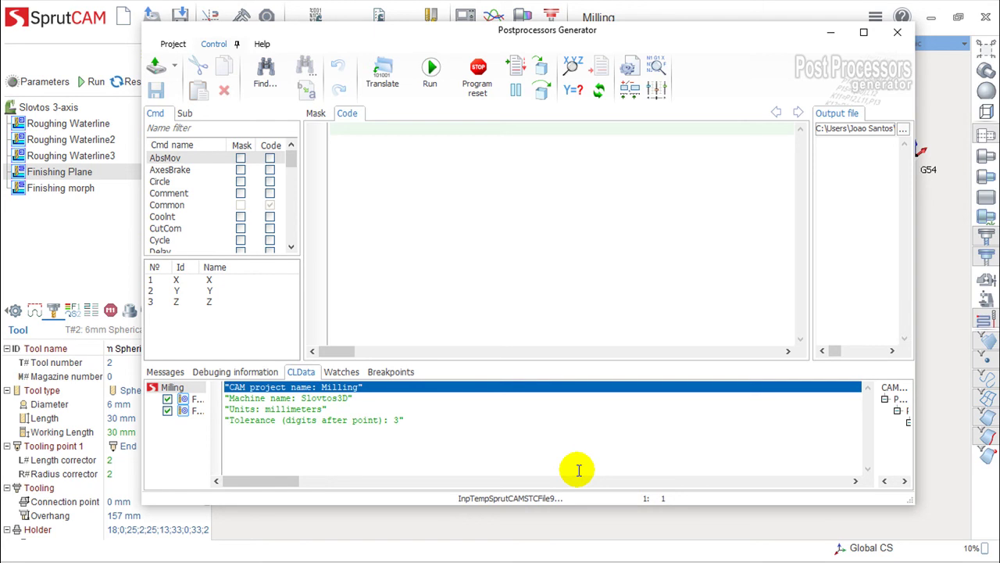
Switch to Inp.pdf in Edge and scroll the manual through to page 284.
{"action": "key", "text": "alt+Tab"}
{"action": "key", "text": "alt+Tab"}
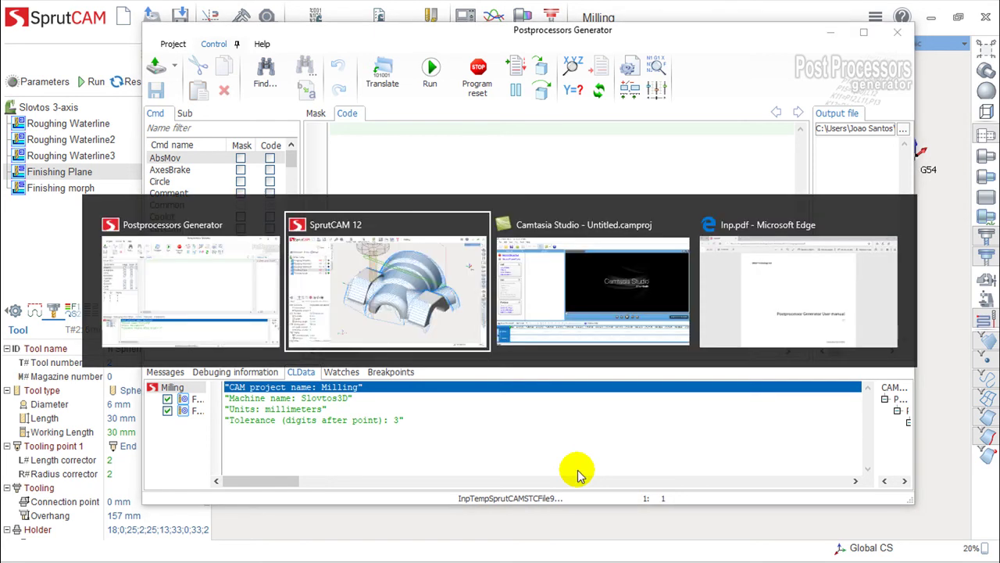
{"action": "key", "text": "alt+Tab"}
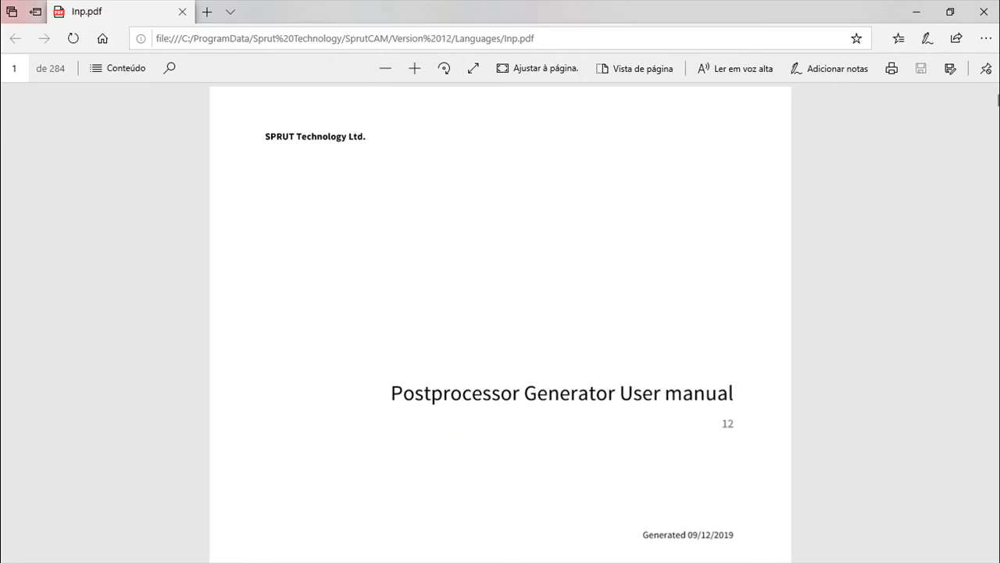
{"action": "left_click", "coordinate": [994, 102]}
{"action": "left_click_drag", "start_coordinate": [994, 102], "coordinate": [995, 127]}
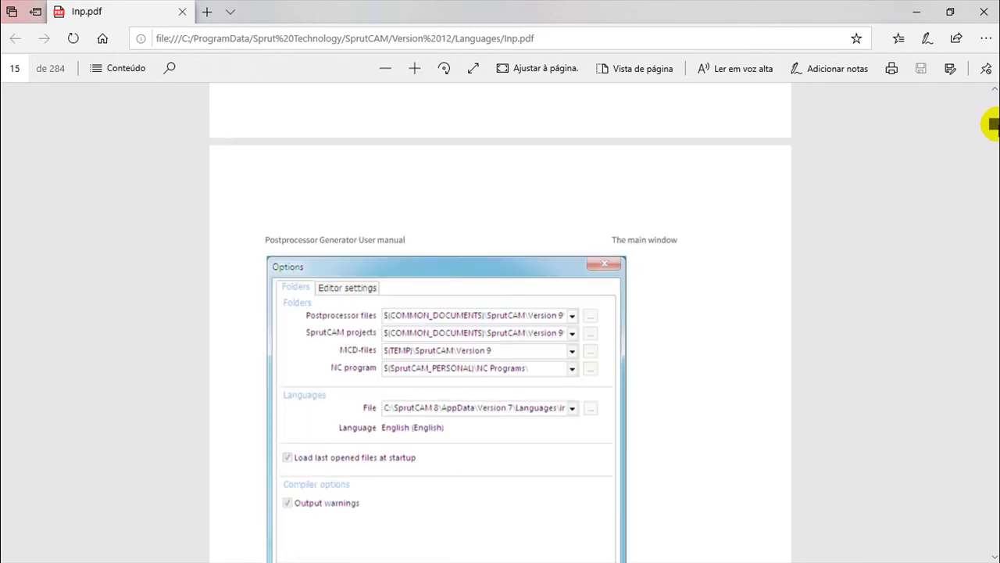
{"action": "left_click_drag", "start_coordinate": [994, 139], "coordinate": [991, 147]}
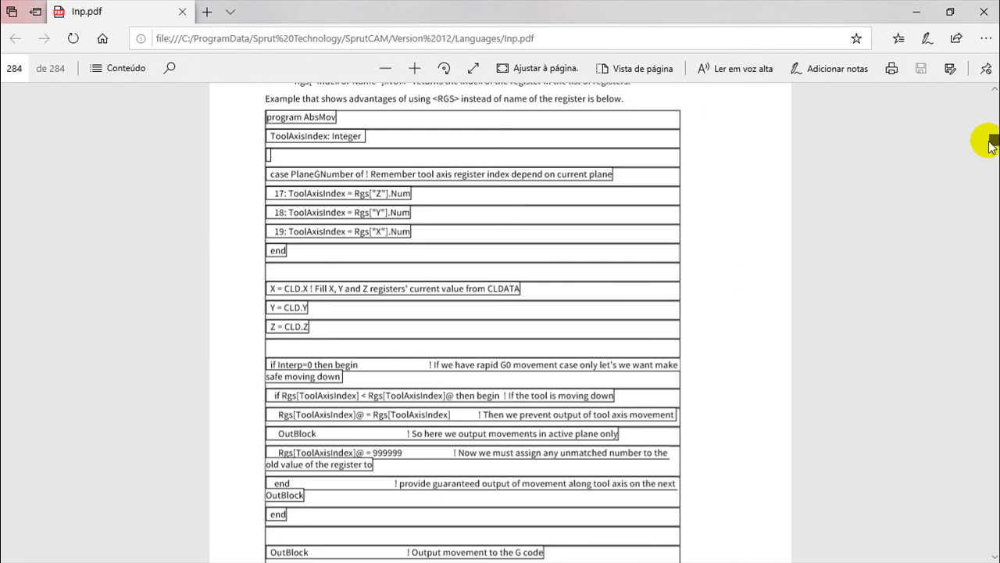
Minimize Edge so Postprocessors Generator returns to the front.
{"action": "left_click", "coordinate": [916, 11]}
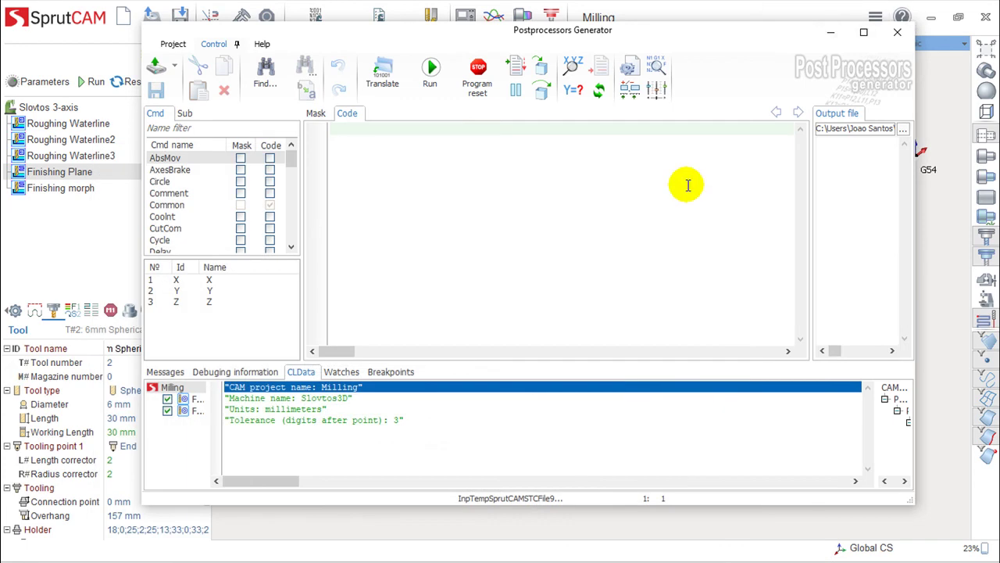